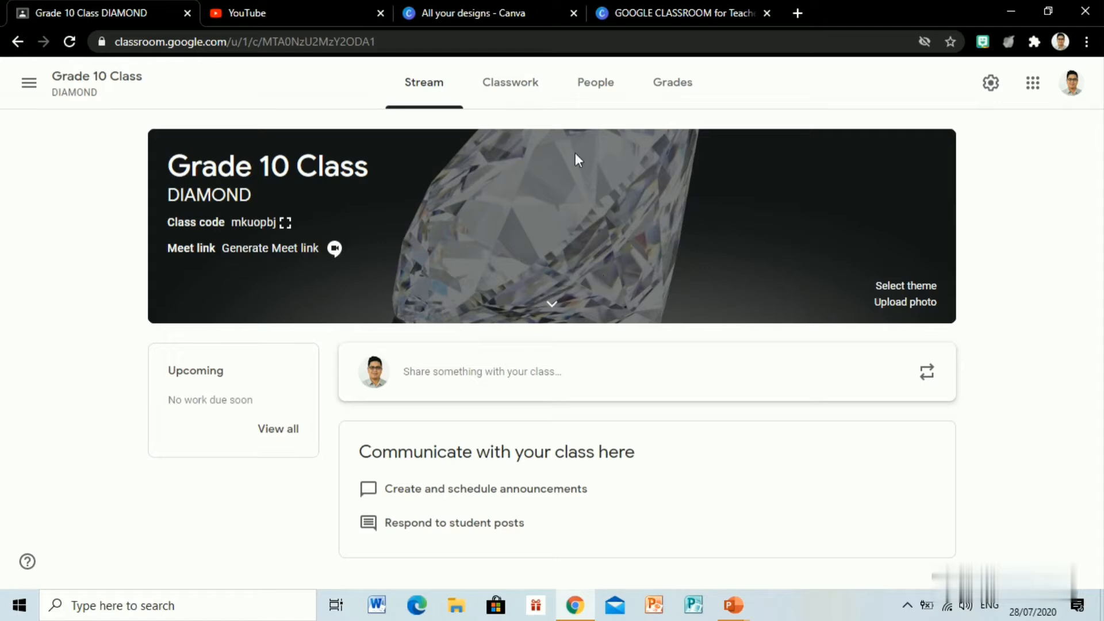
Step: Create a new classwork question for the Grade 10 Class titled "Day 1 Attendance"
click(527, 95)
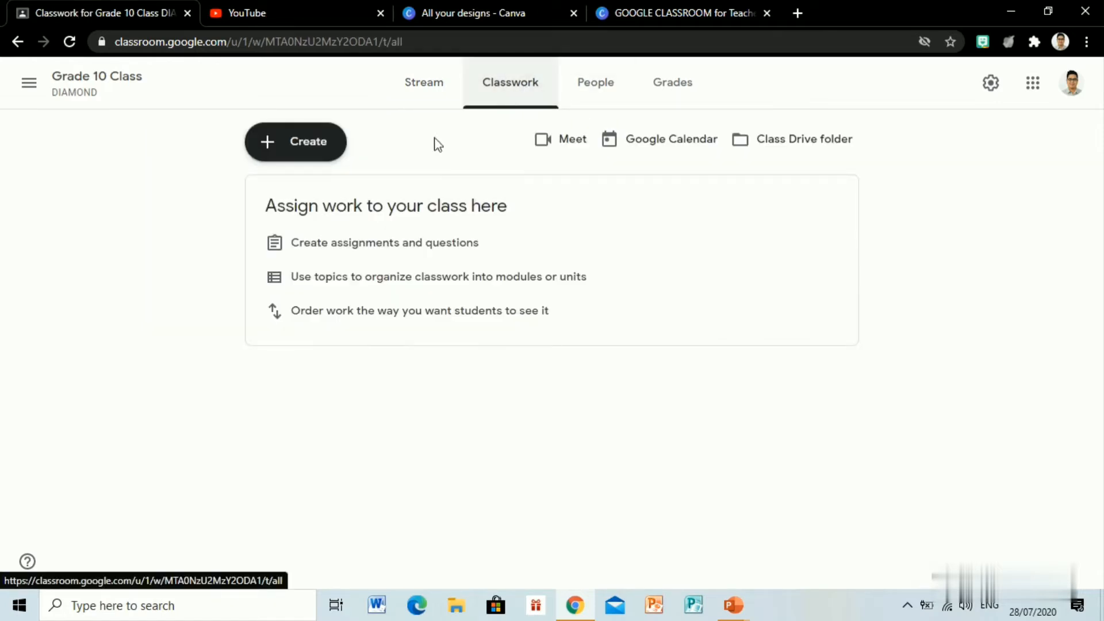
click(309, 140)
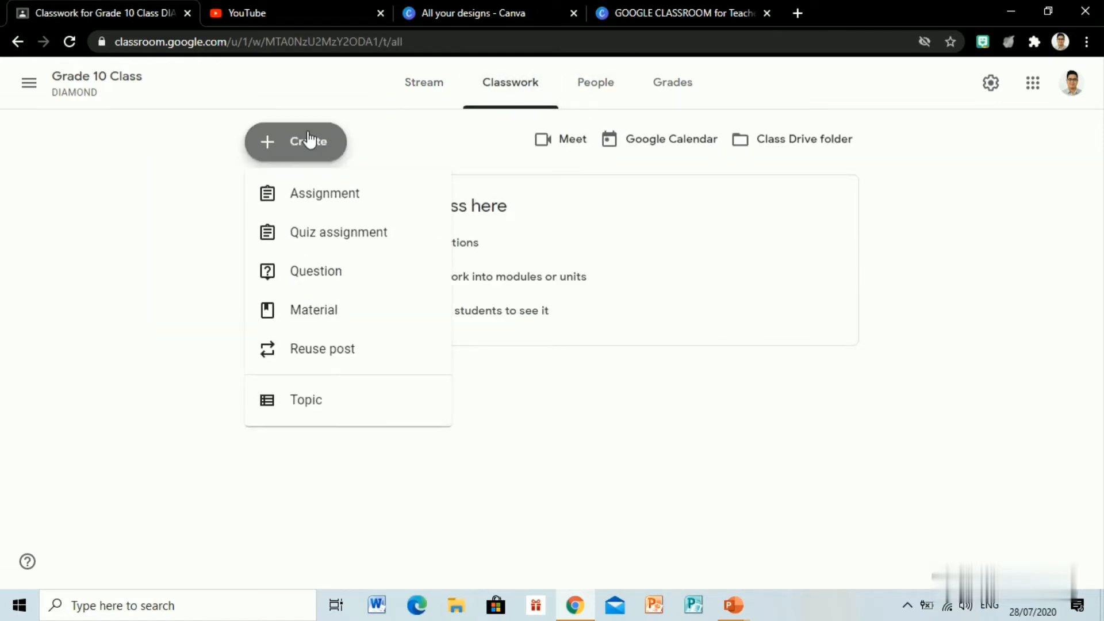
click(319, 276)
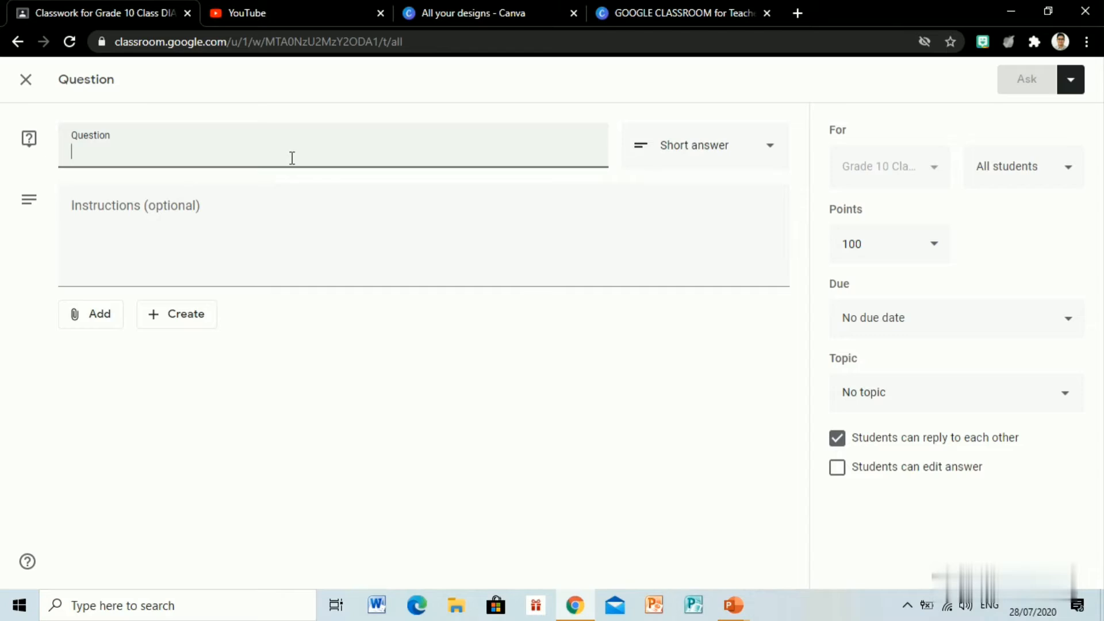
text(Day 2)
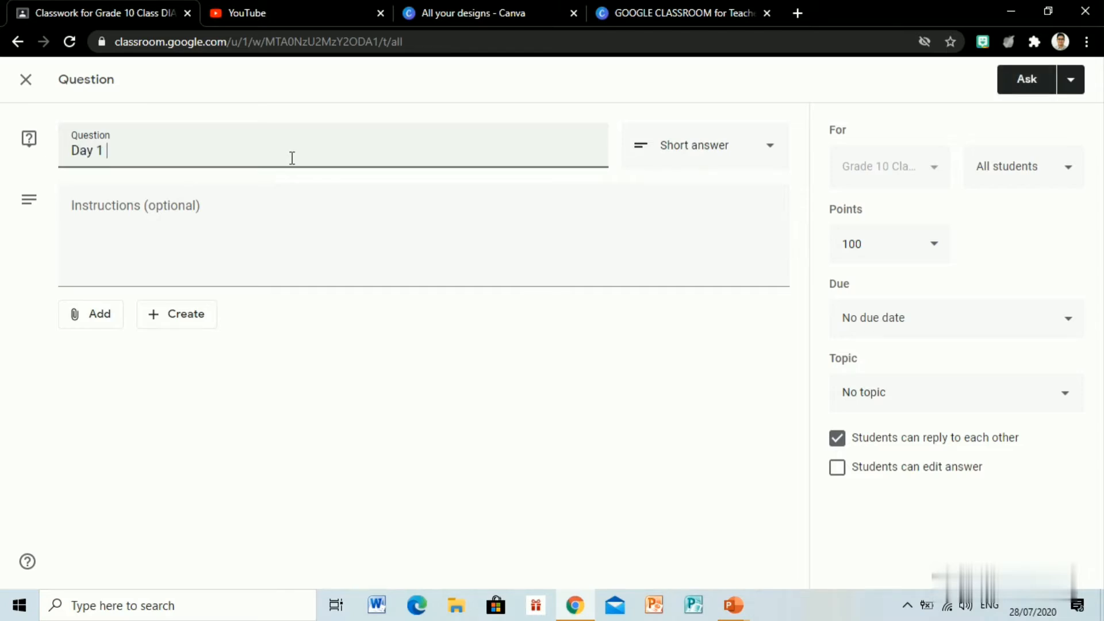
text( Attendance)
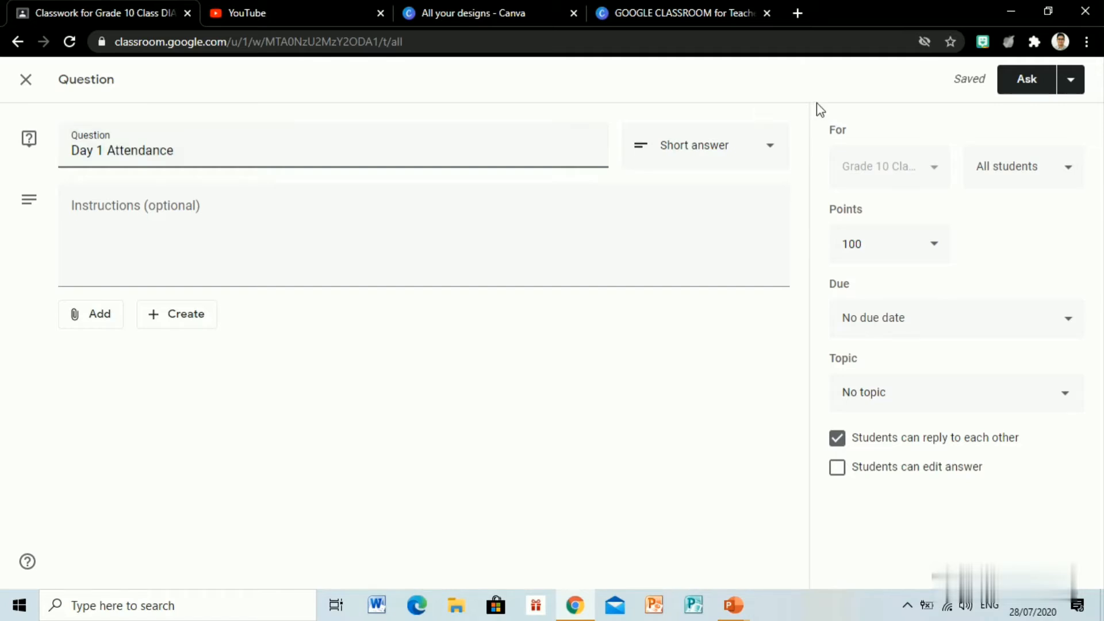
Step: Make the attendance question multiple choice with the single option "I am here and ready to learn"
click(762, 148)
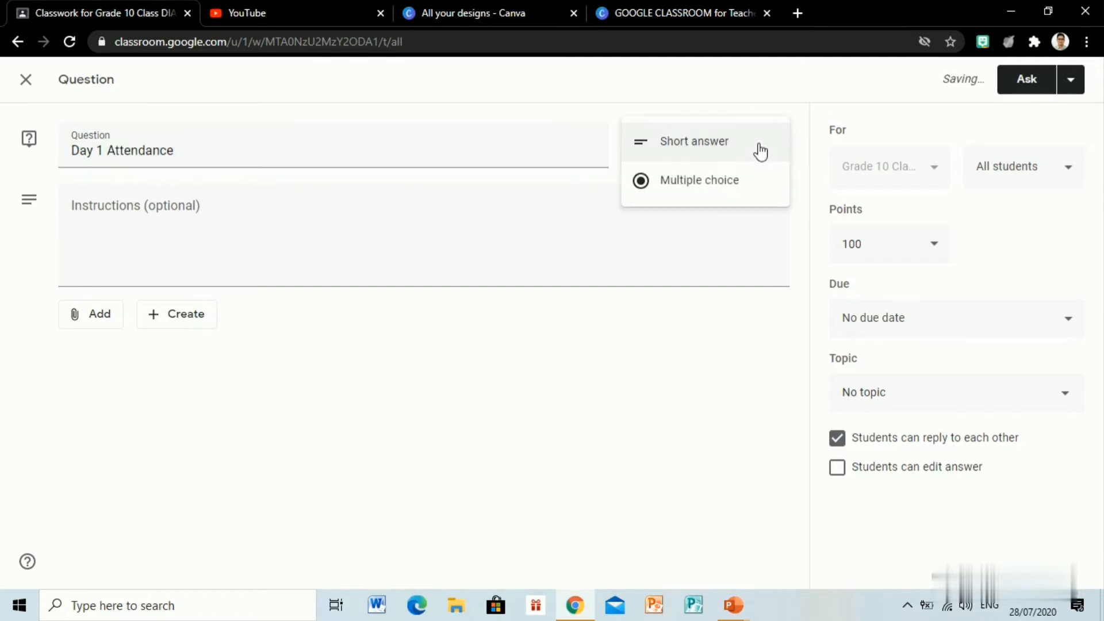
click(718, 181)
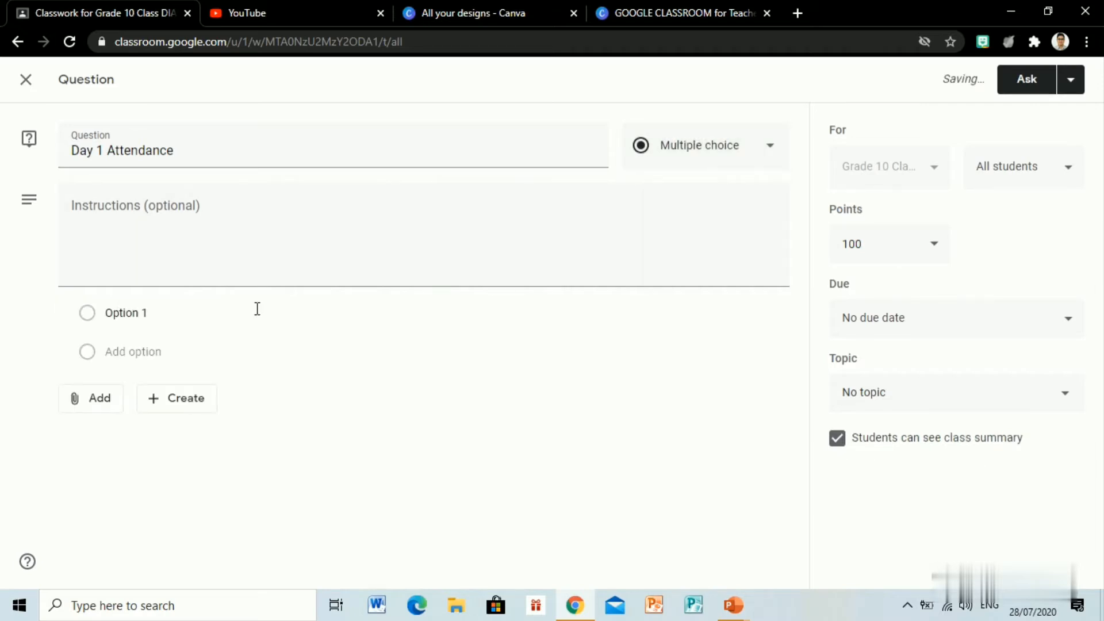
click(219, 320)
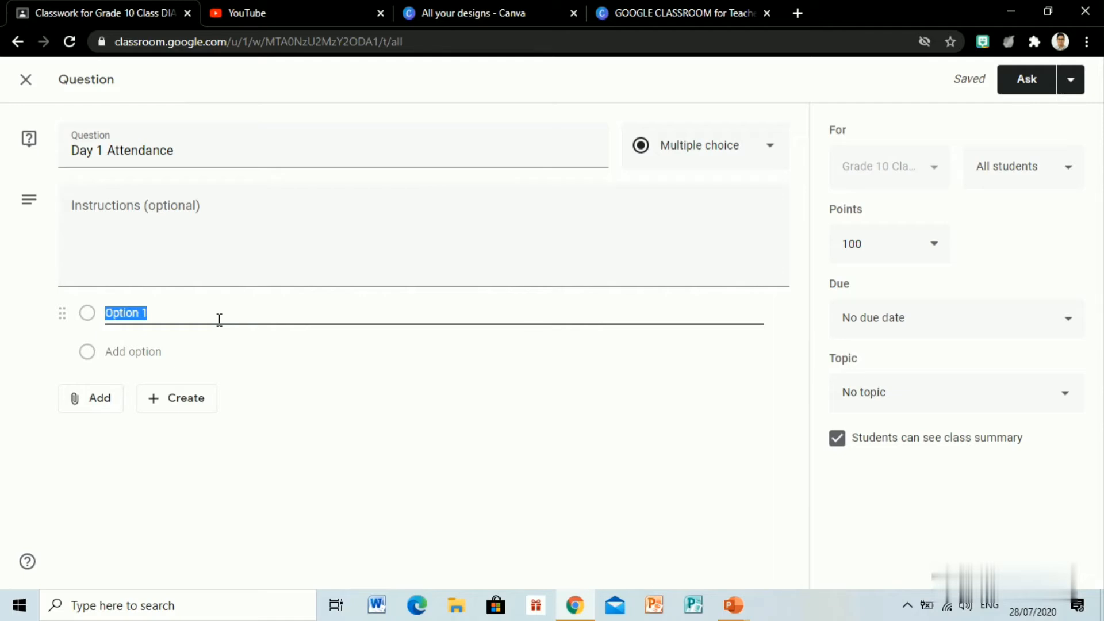
text(I am here)
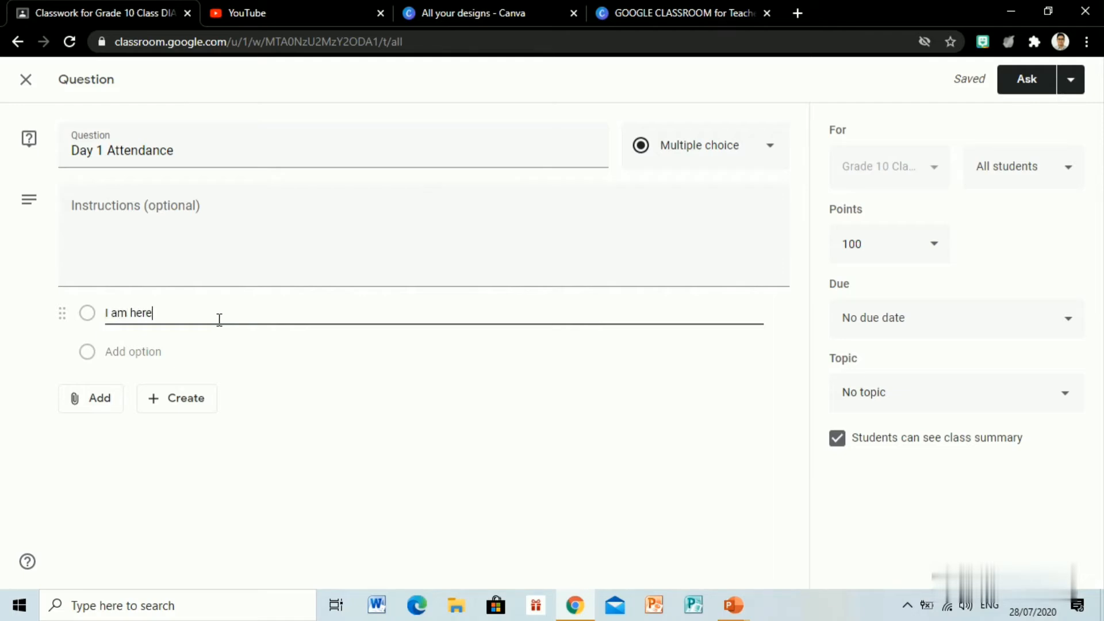
text( and ready to learn)
Step: Post the attendance question to all students without a due date and dismiss the topic tip
click(1078, 327)
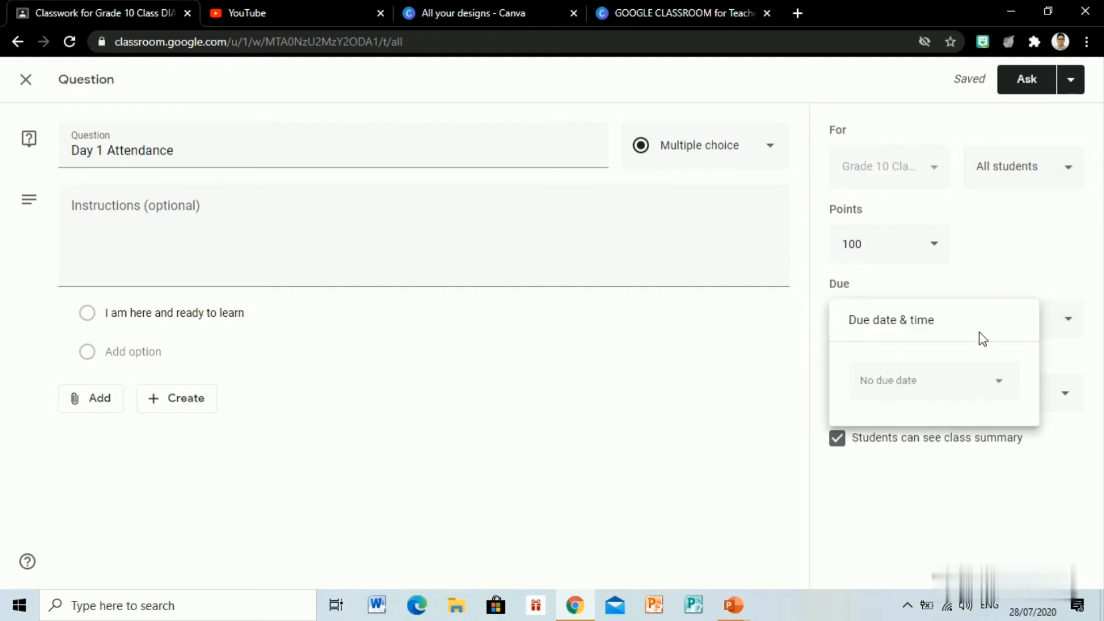
click(704, 355)
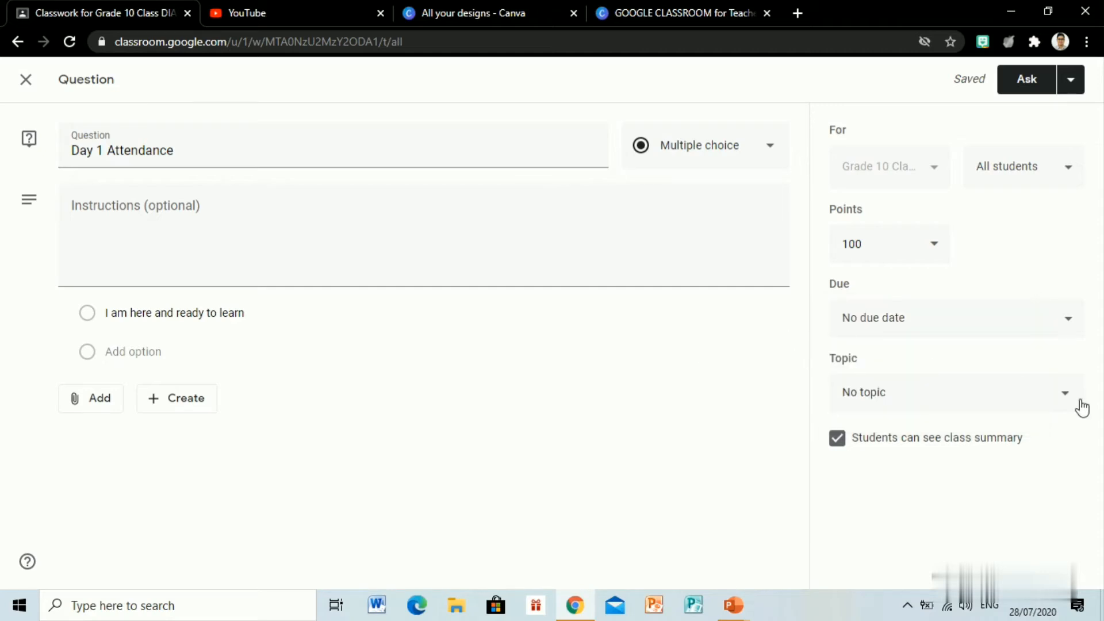
click(1028, 79)
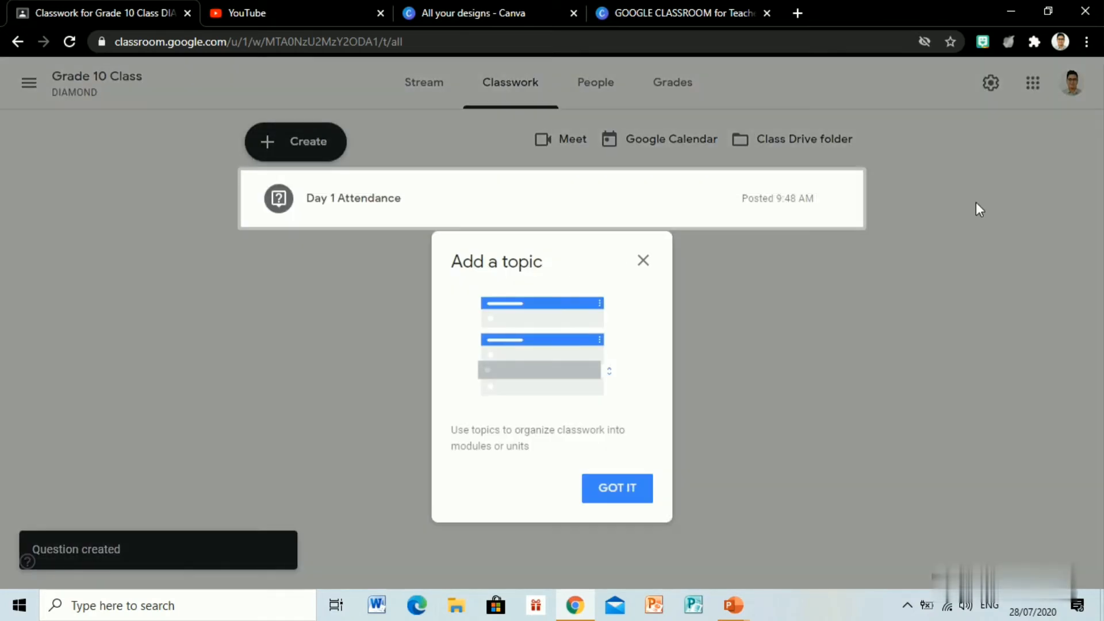
click(631, 494)
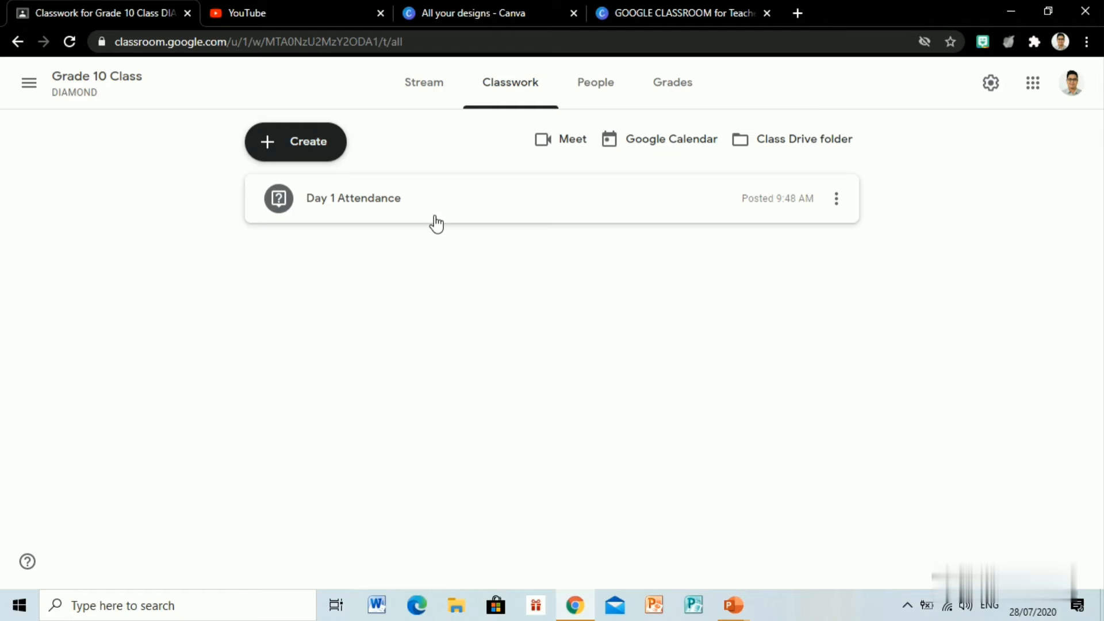
Step: Create a new classwork assignment titled "Recreational Activities"
click(313, 152)
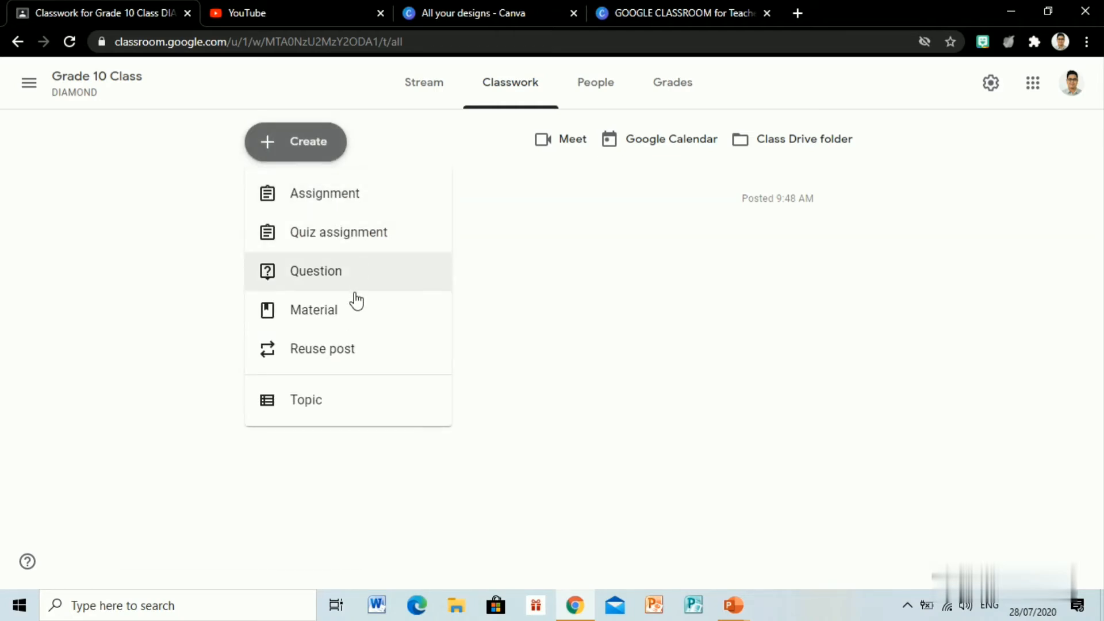
click(350, 206)
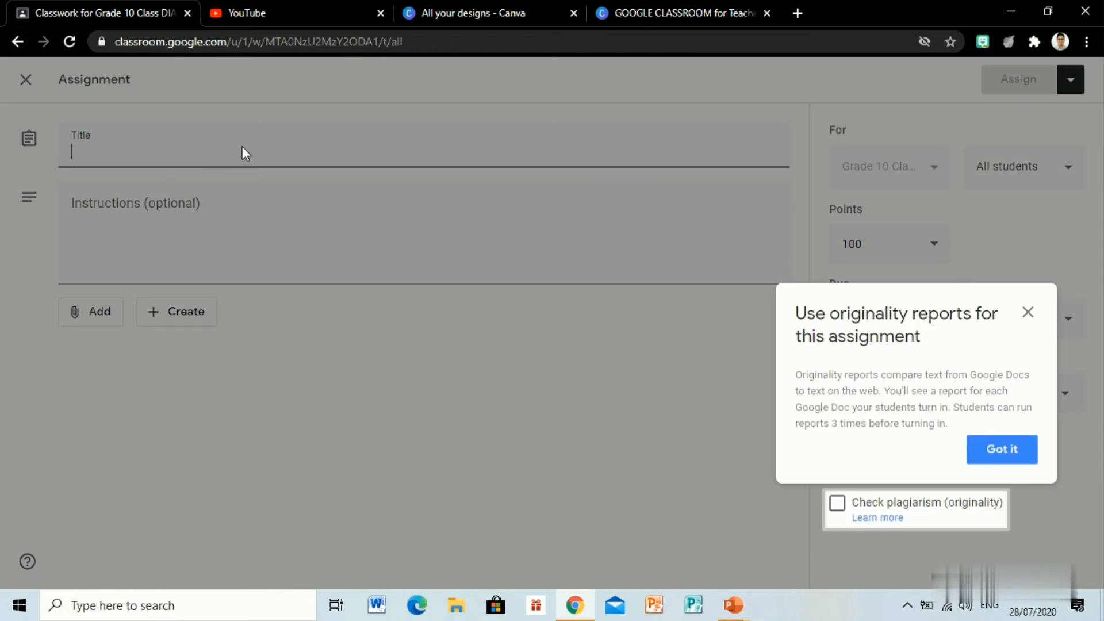
click(999, 455)
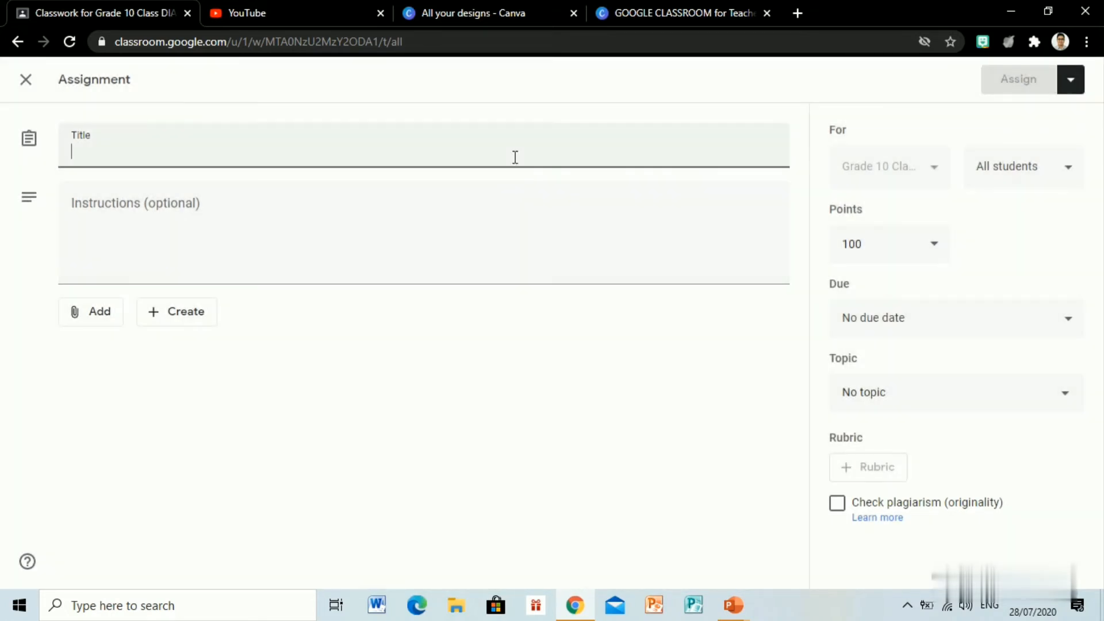
text(Recr)
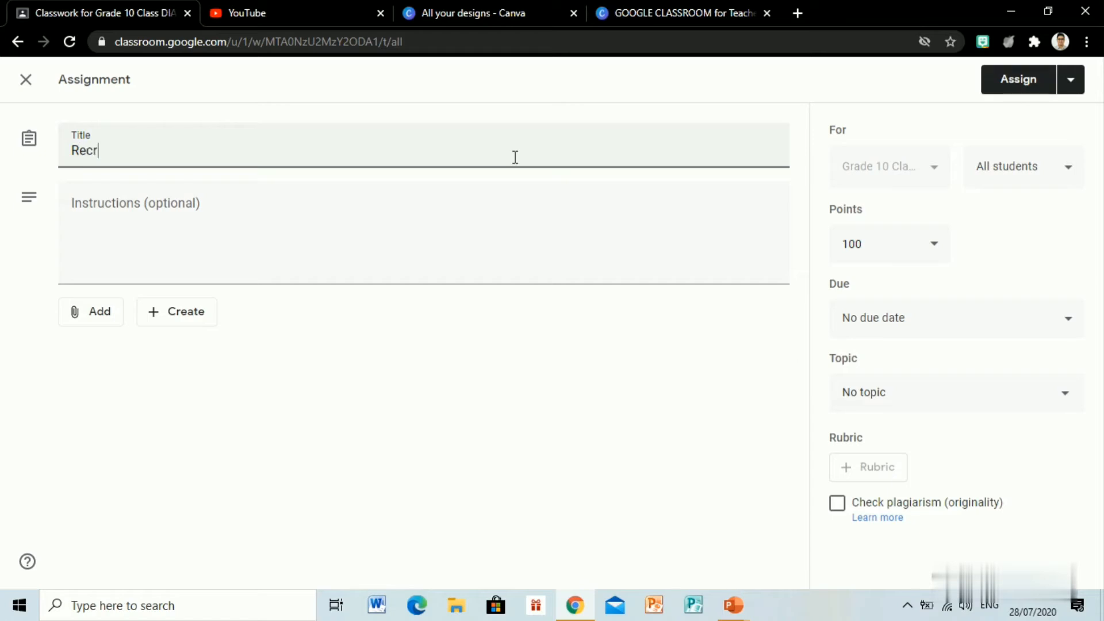
text(eational Activites)
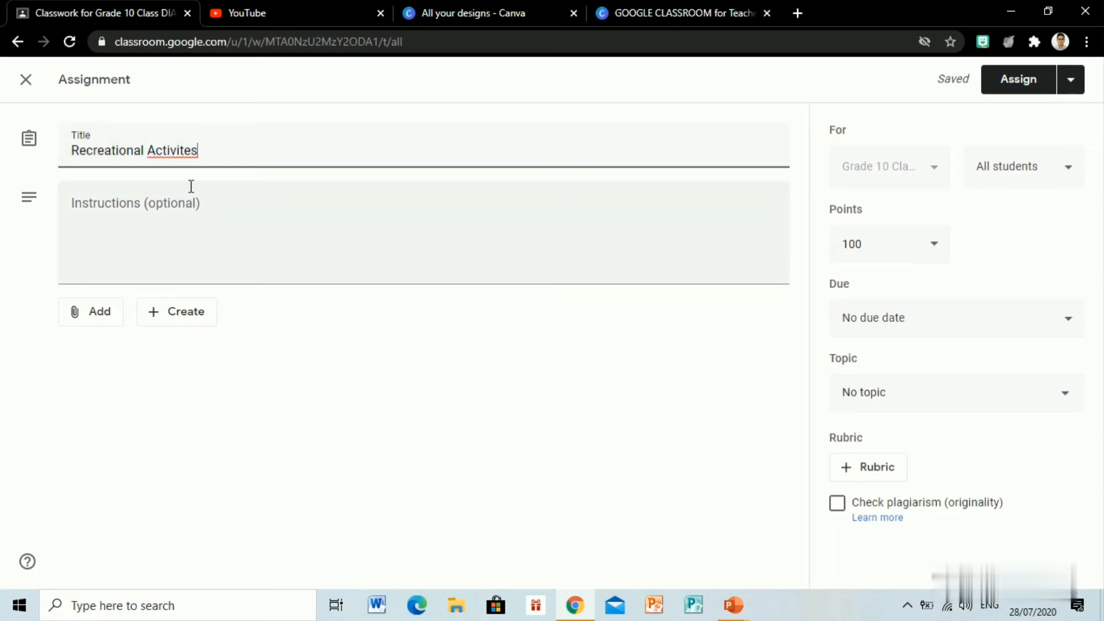
key(BackSpace)
key(BackSpace)
text(ies)
Step: Attach the Word file "Activity 1" from the Desktop to the assignment
click(94, 316)
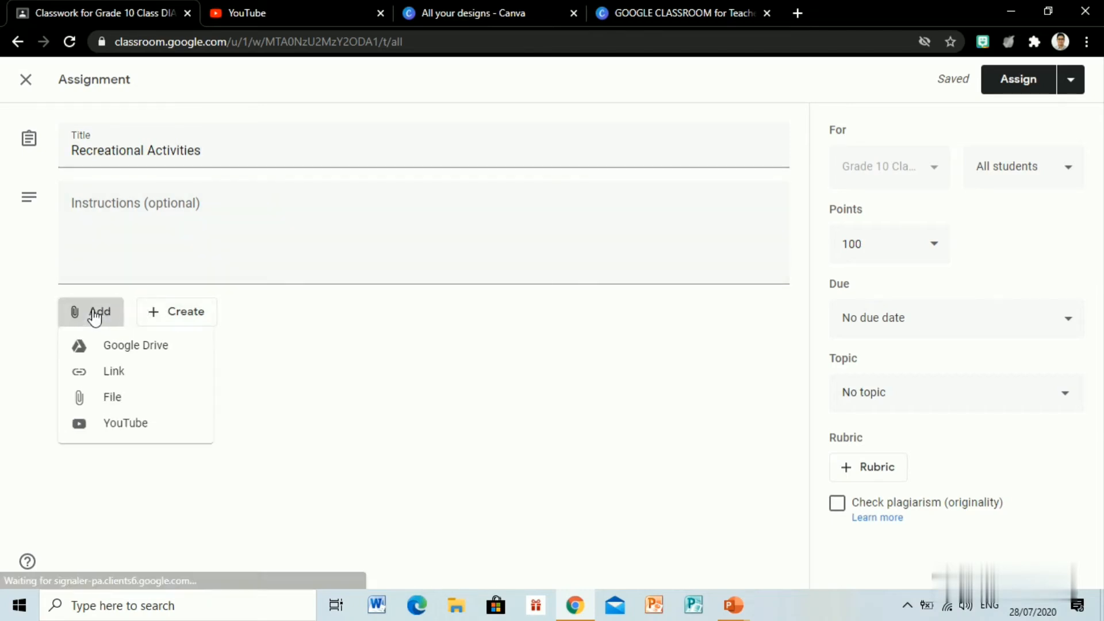
click(135, 395)
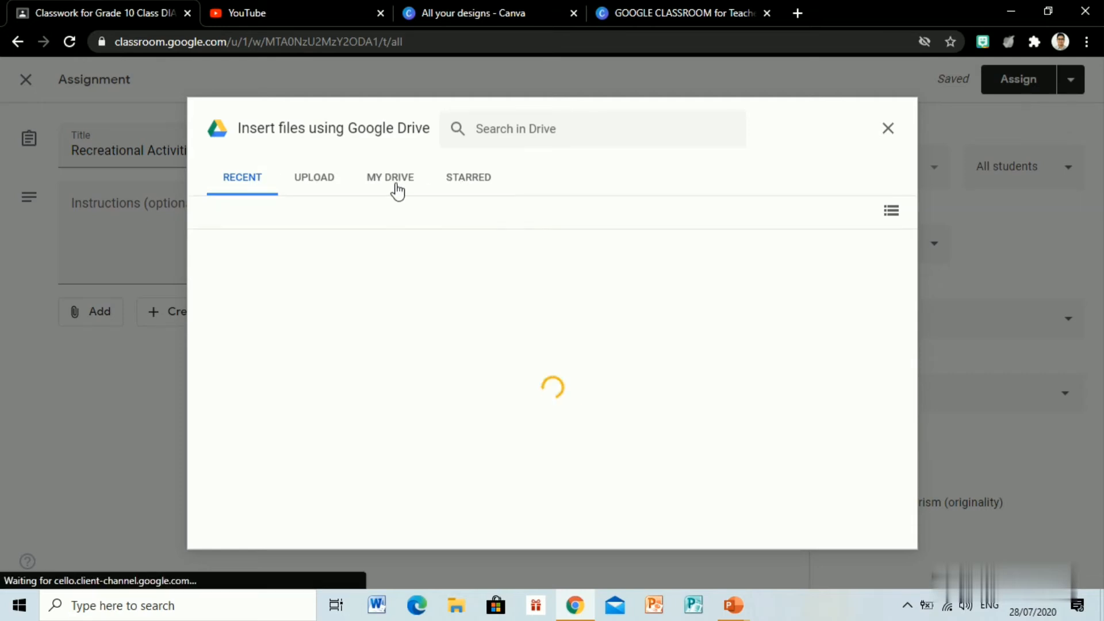
click(313, 178)
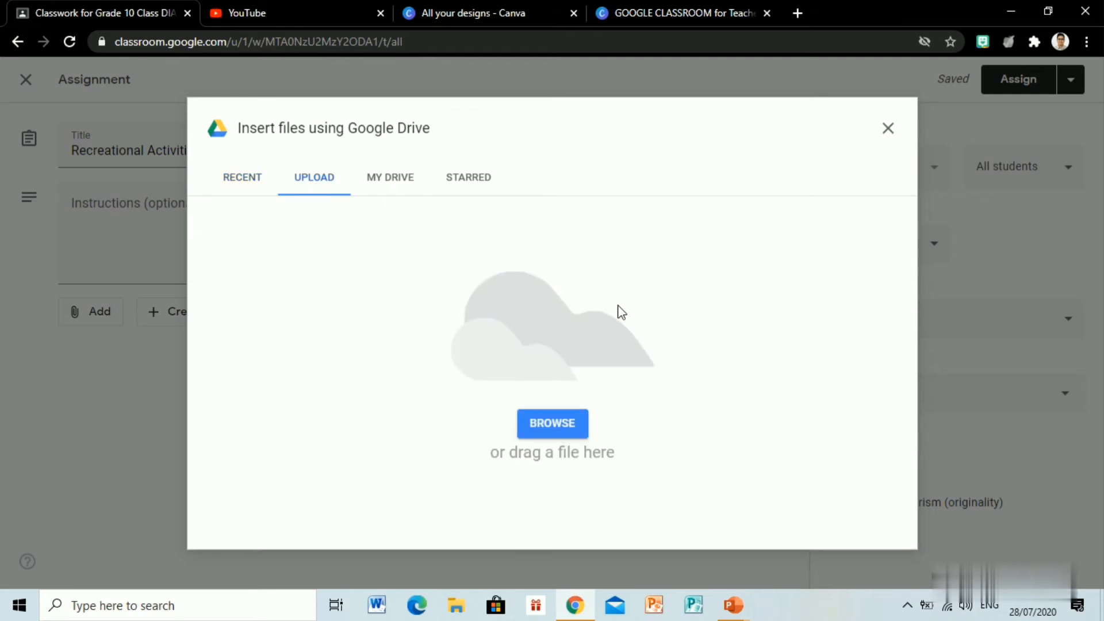
click(555, 421)
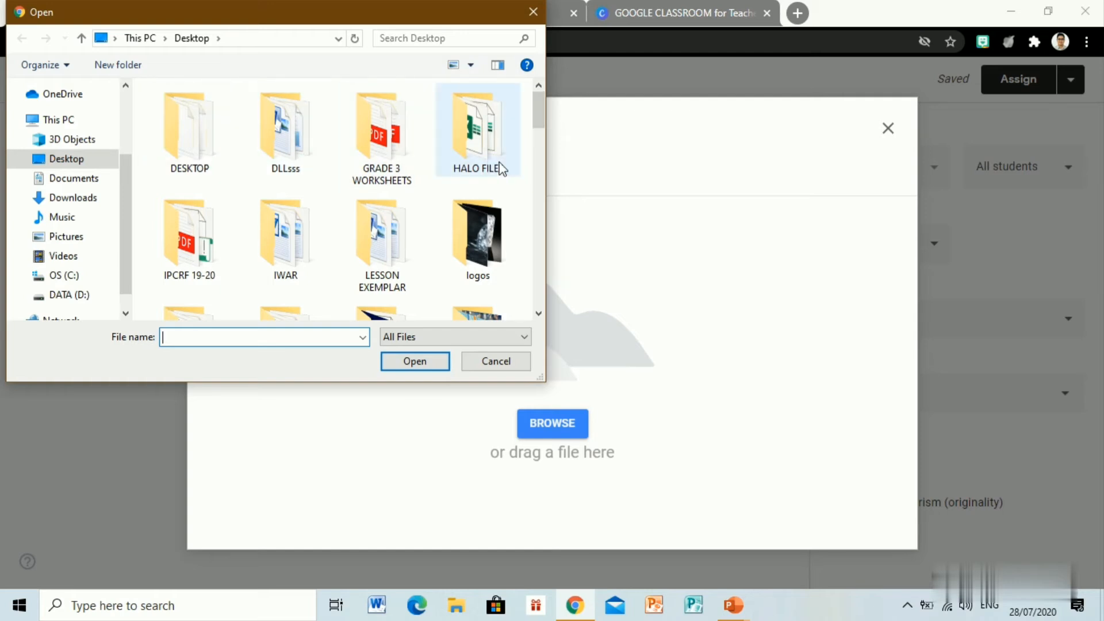
drag(537, 112, 540, 149)
click(476, 199)
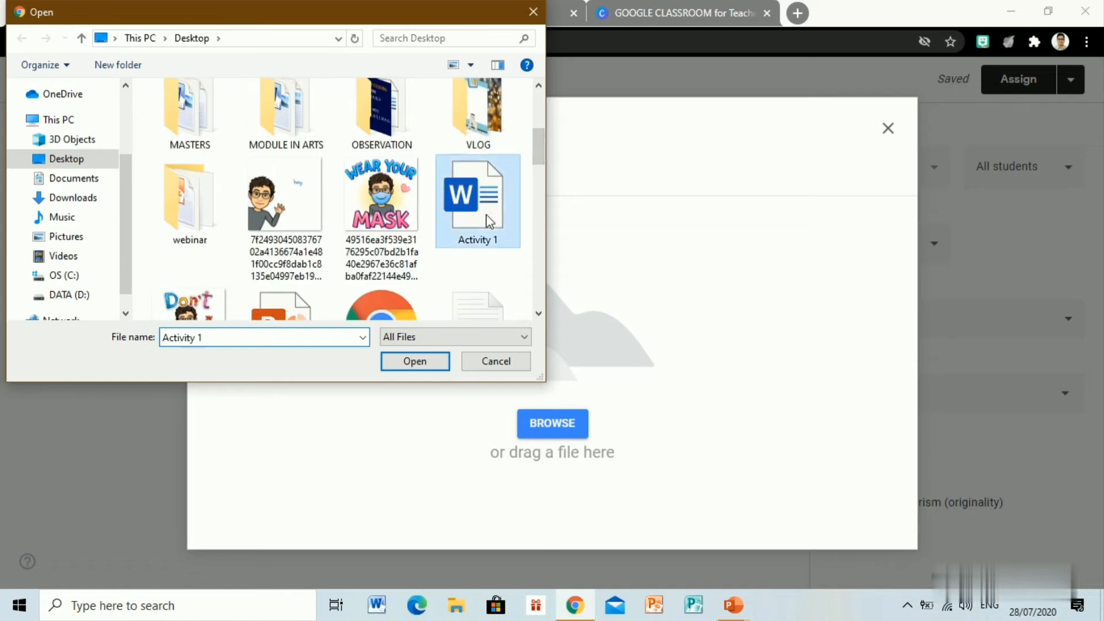
click(426, 361)
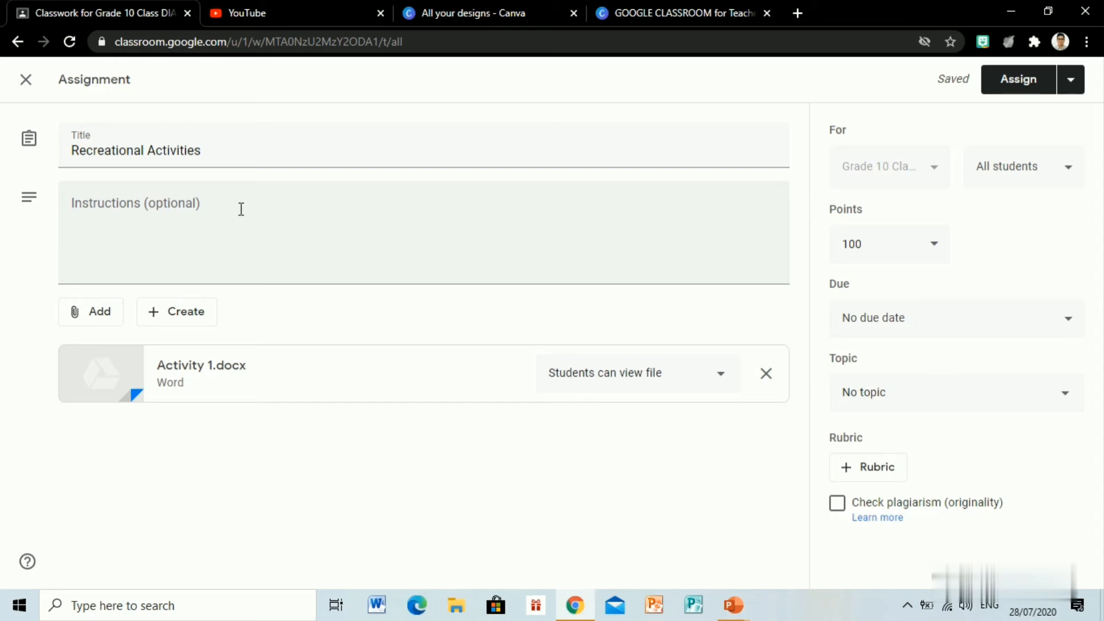
Step: Start inserting a YouTube video, then on YouTube search "sample of recretional activity videos" and copy the link of "Different Recreational Activities for Every Walk of Life"
click(94, 313)
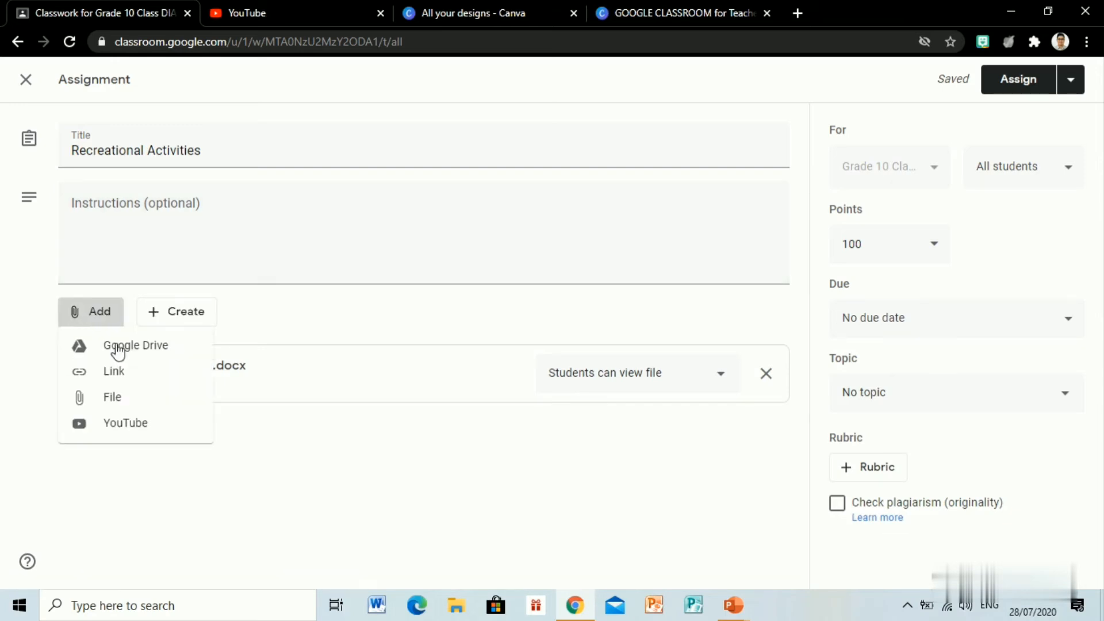
click(135, 426)
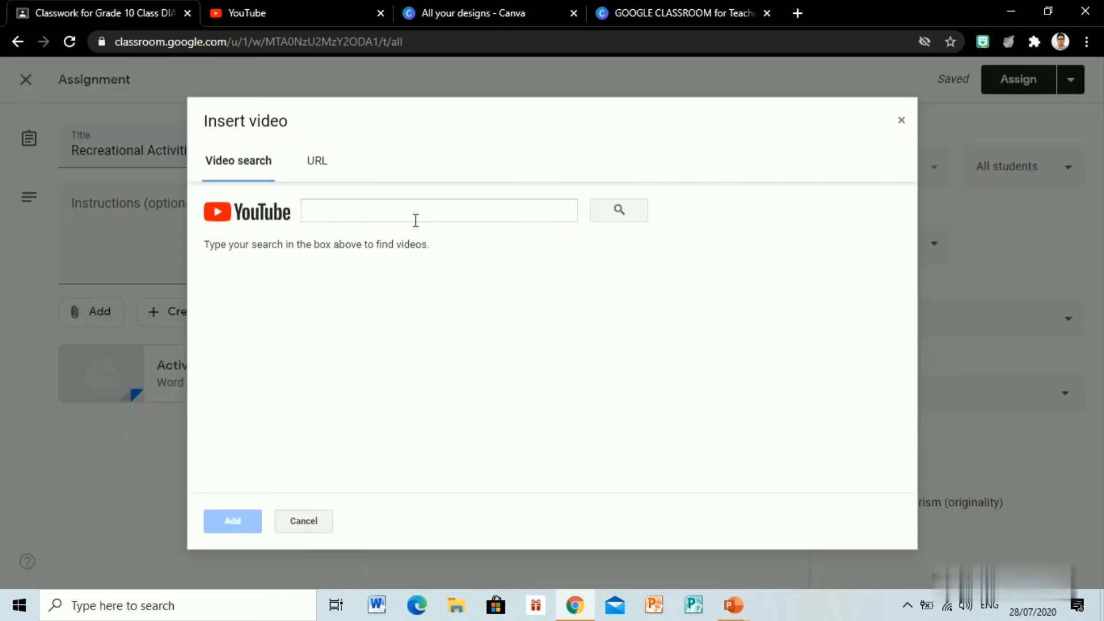
click(315, 14)
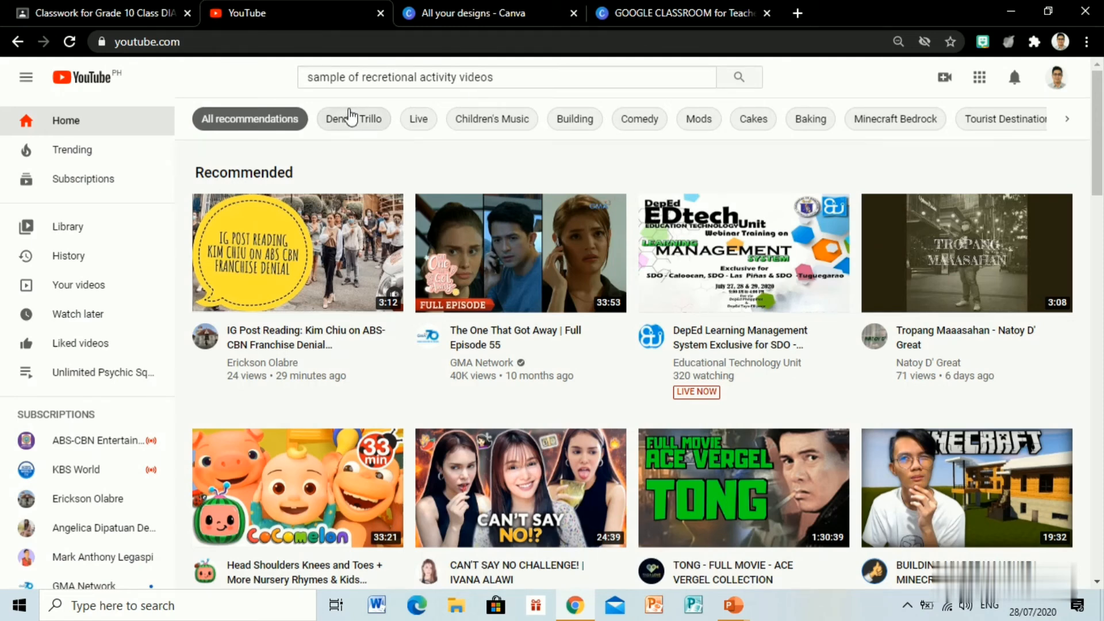
click(746, 79)
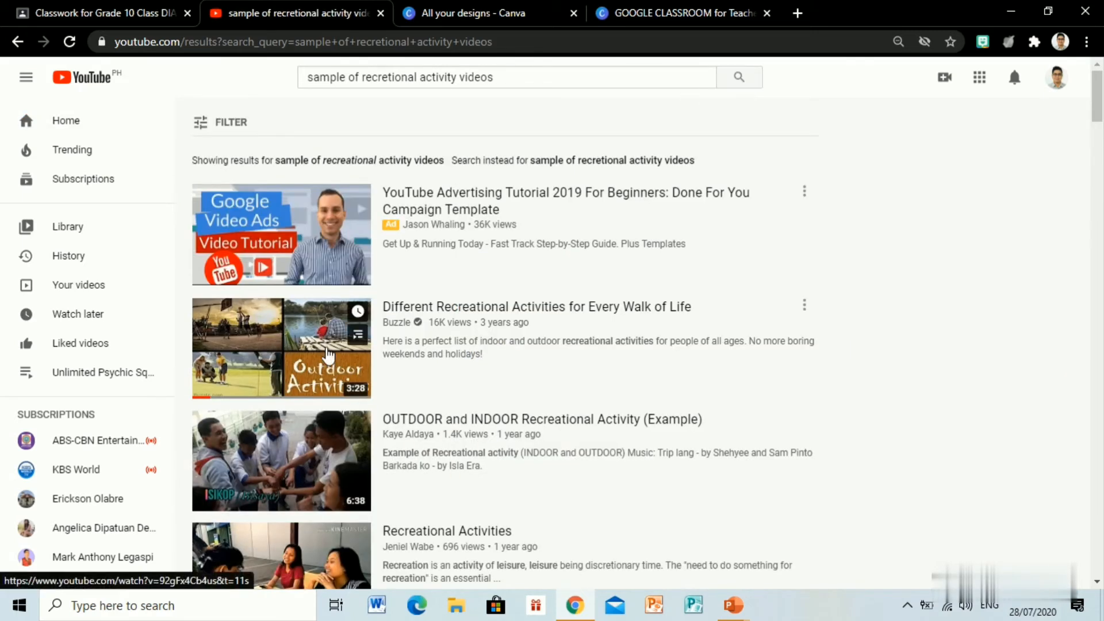
click(328, 350)
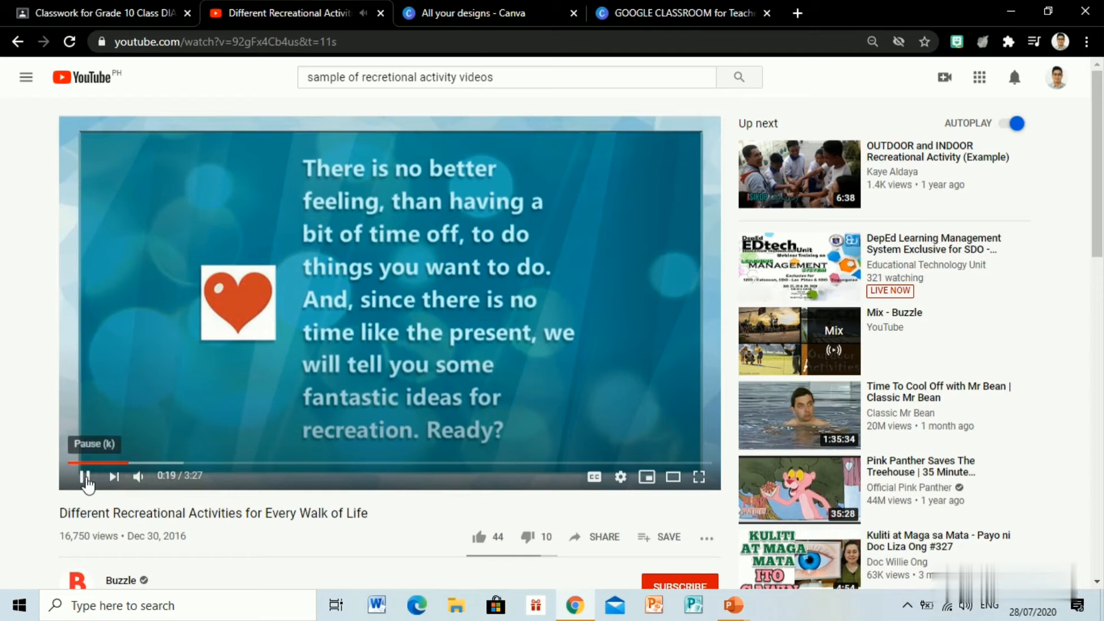
drag(365, 39, 95, 61)
key(ctrl+c)
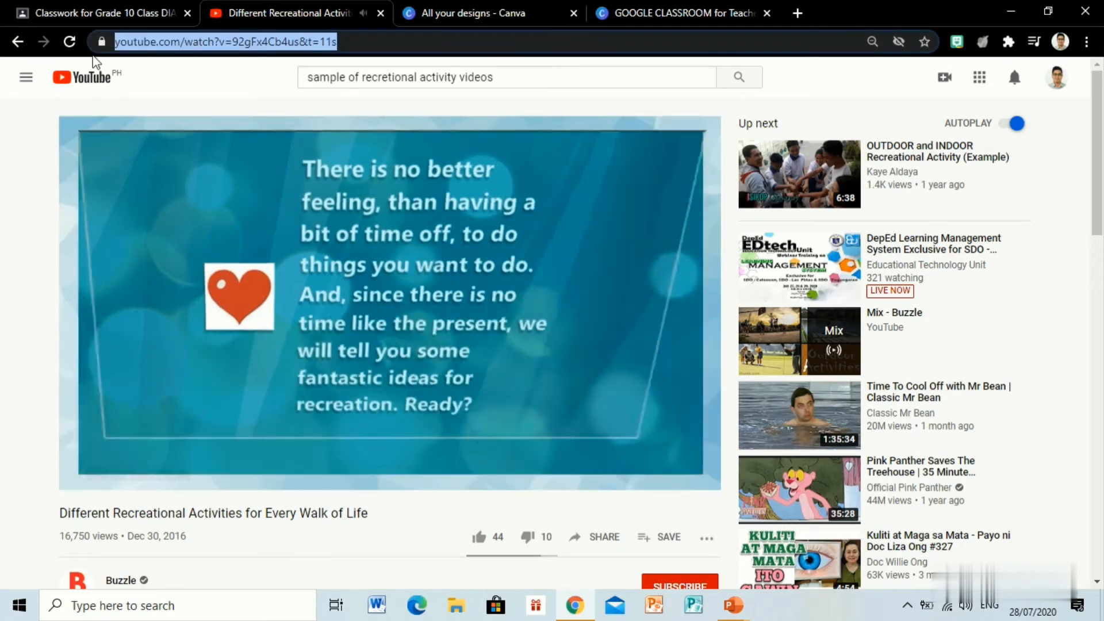
click(115, 318)
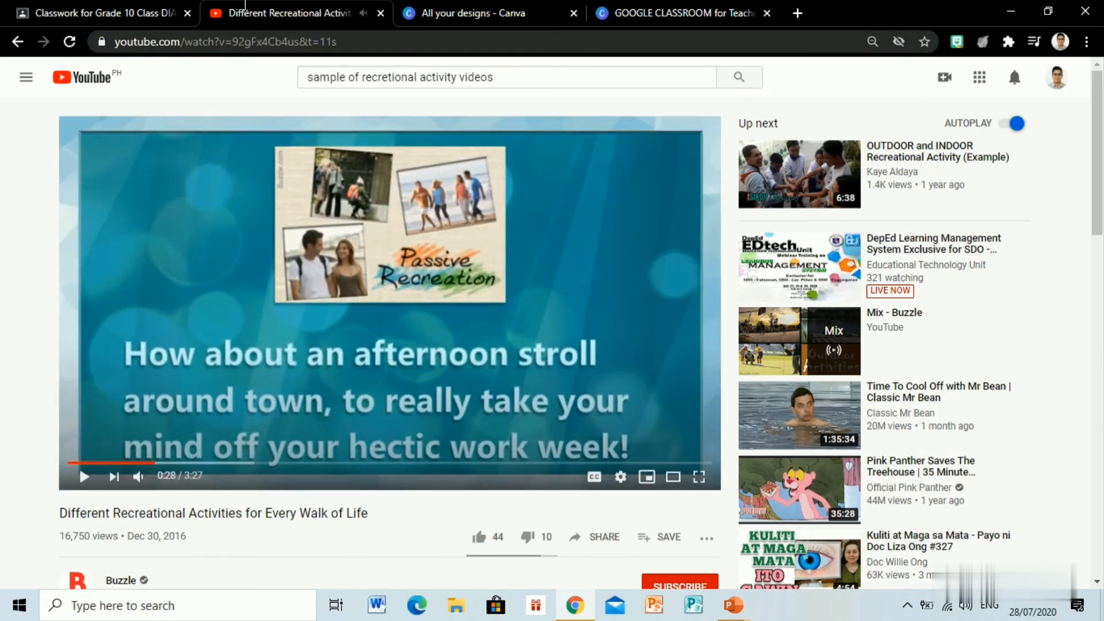
Step: Return to the Classroom assignment and search for the YouTube video using its copied link
click(122, 6)
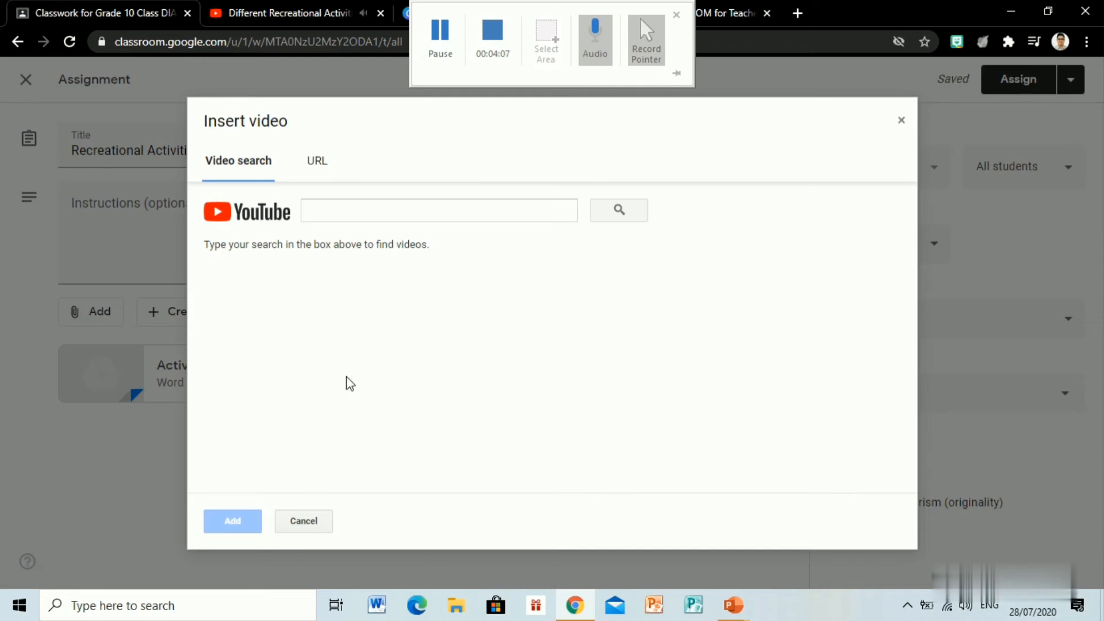
click(485, 209)
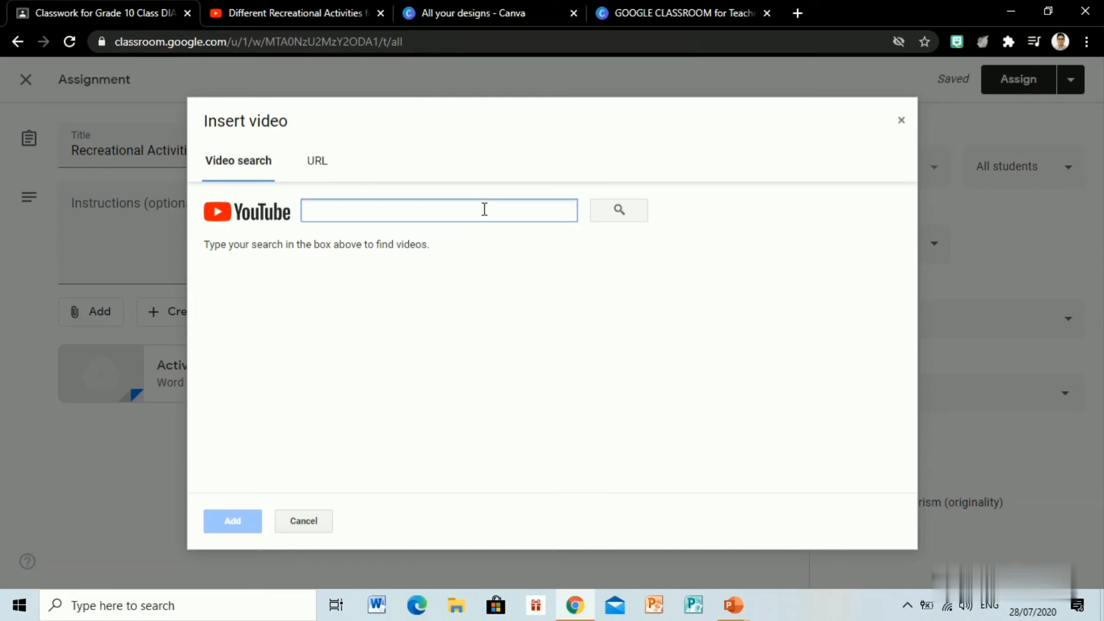
key(ctrl+v)
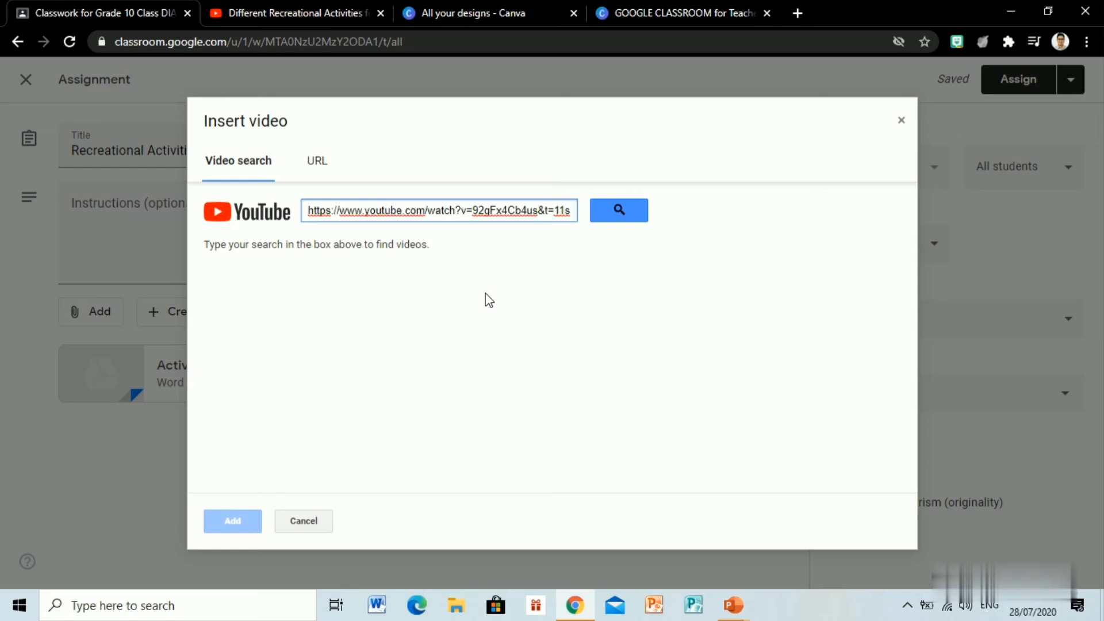
click(619, 210)
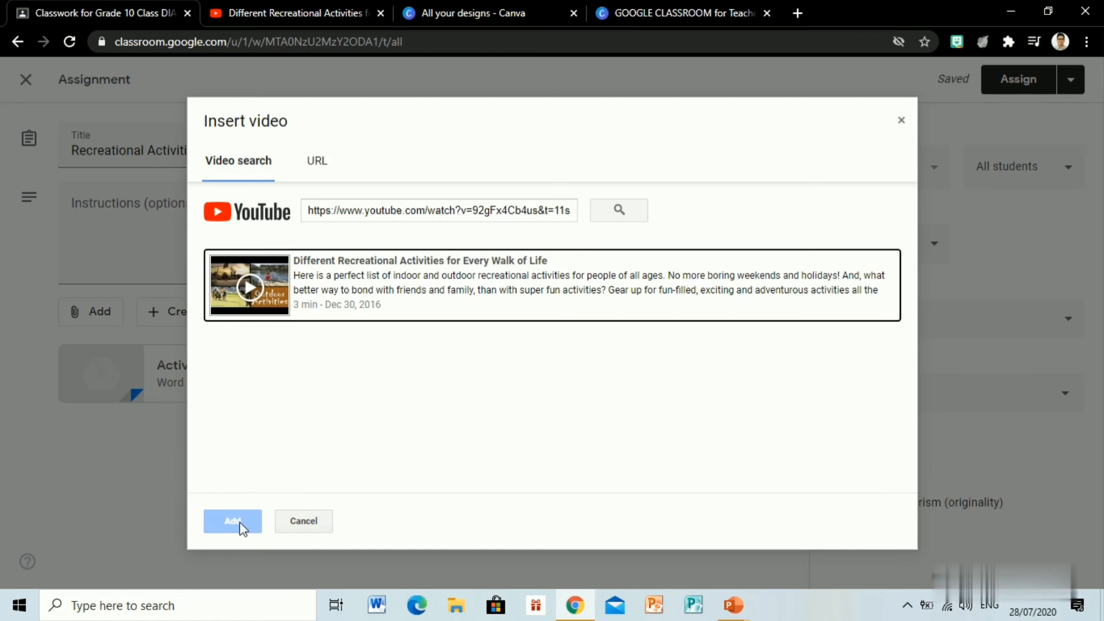
Step: Attach the YouTube video "Different Recreational Activities for Every Walk of Life" to the assignment by its copied URL
click(316, 162)
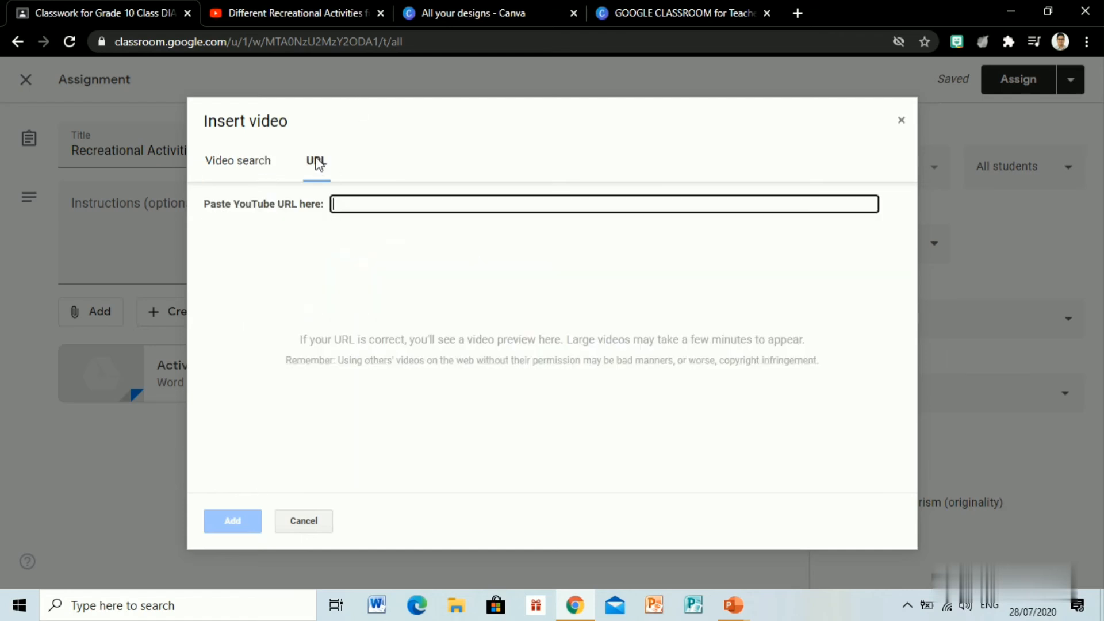
key(ctrl+v)
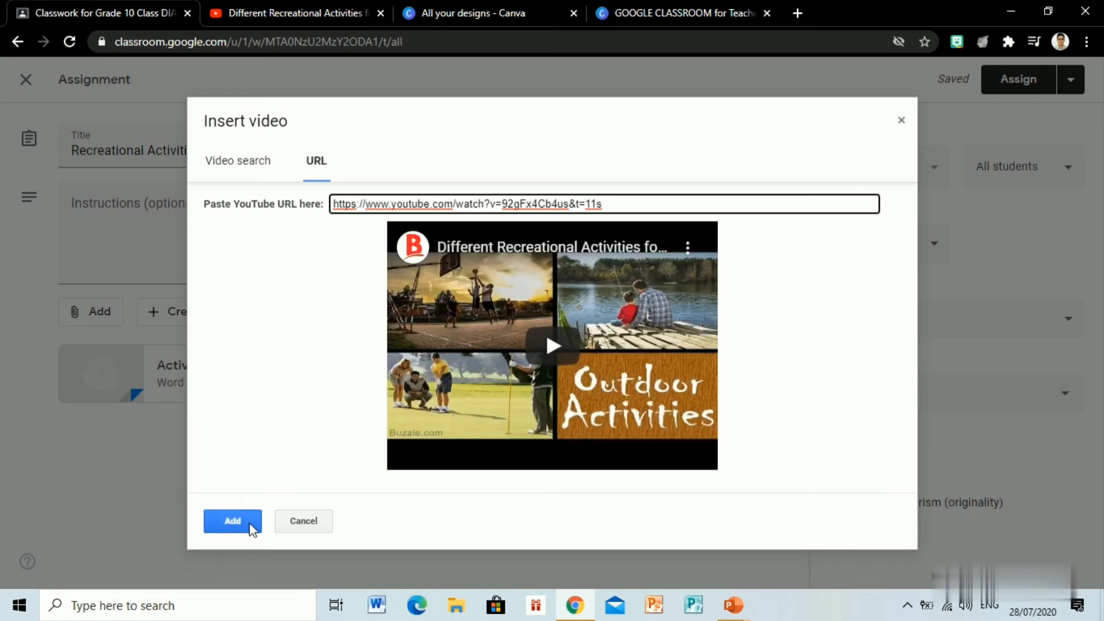
click(251, 529)
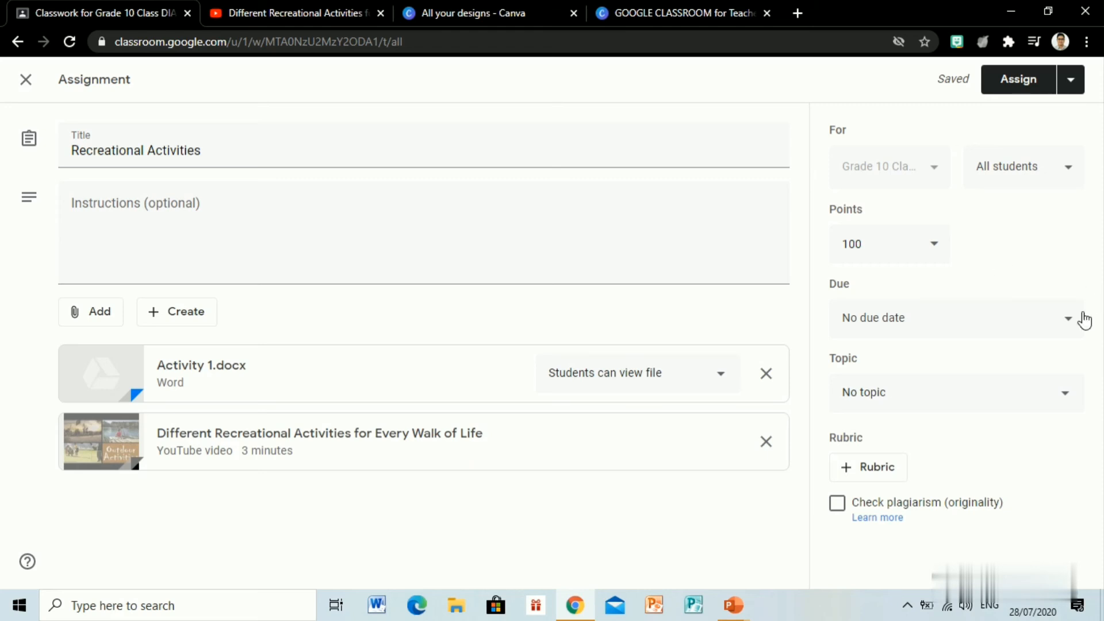
Step: Review the due date and topic options, keep No due date and No topic, and assign "Recreational Activities" to all students
click(1077, 333)
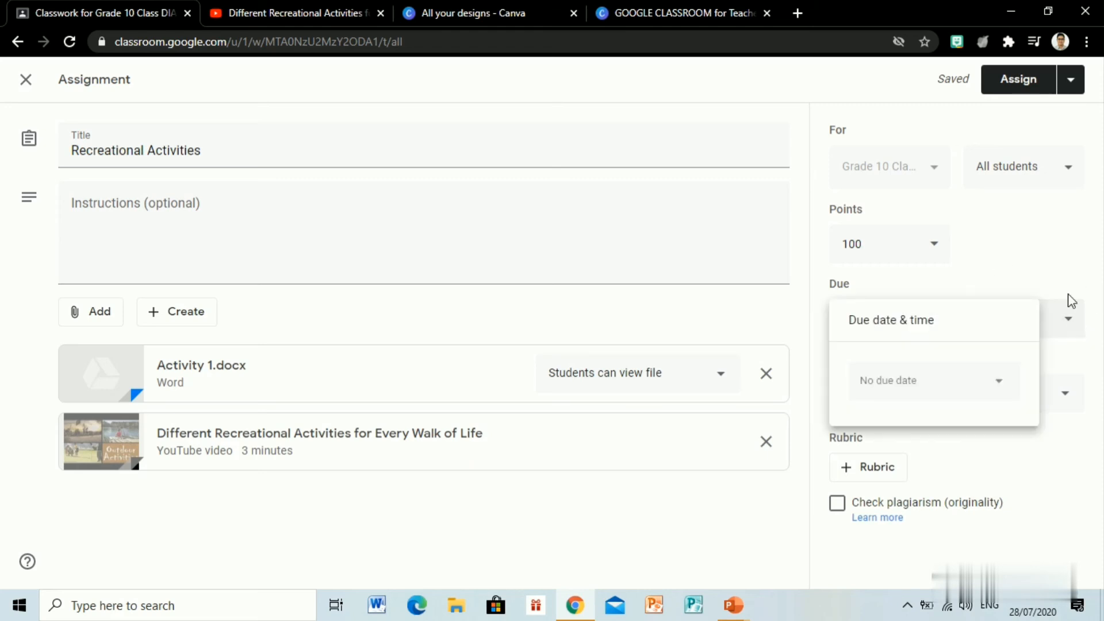
click(1065, 271)
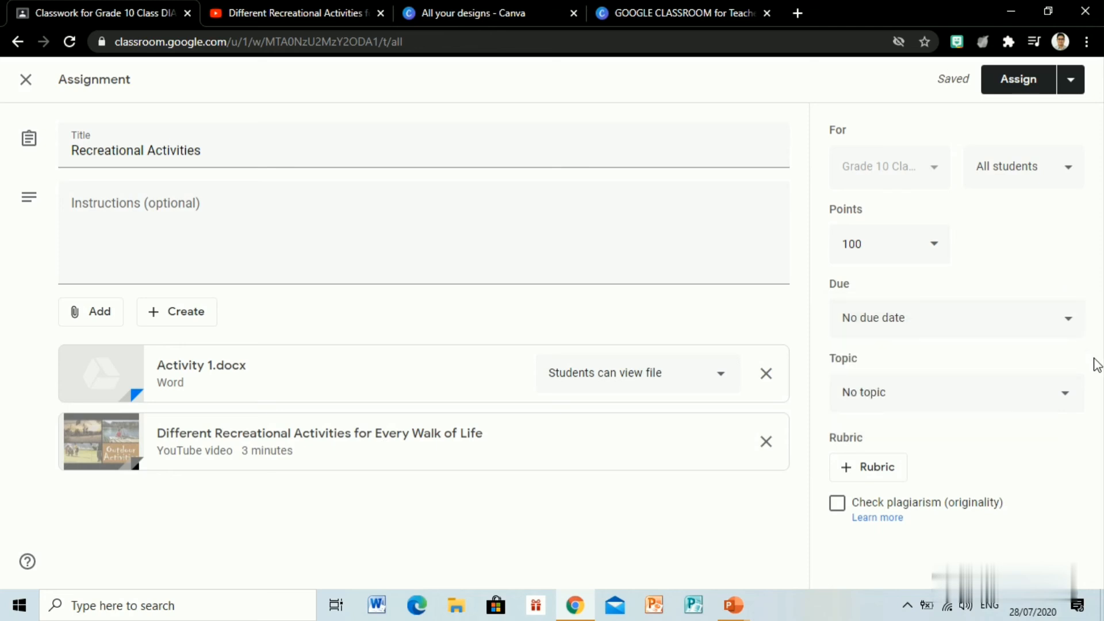
click(1065, 395)
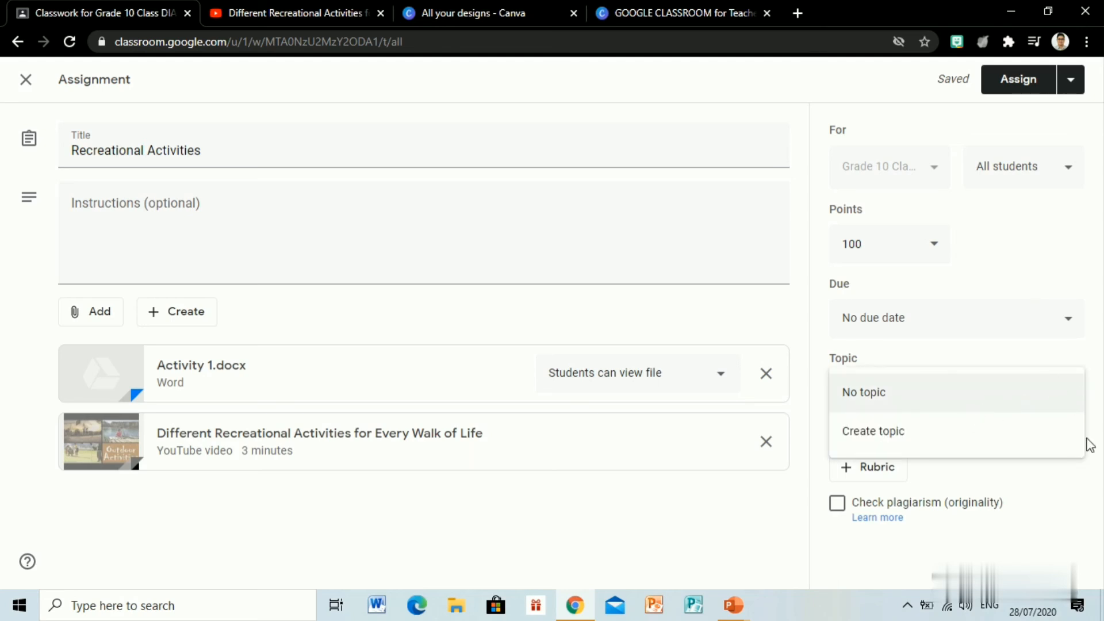
click(1102, 525)
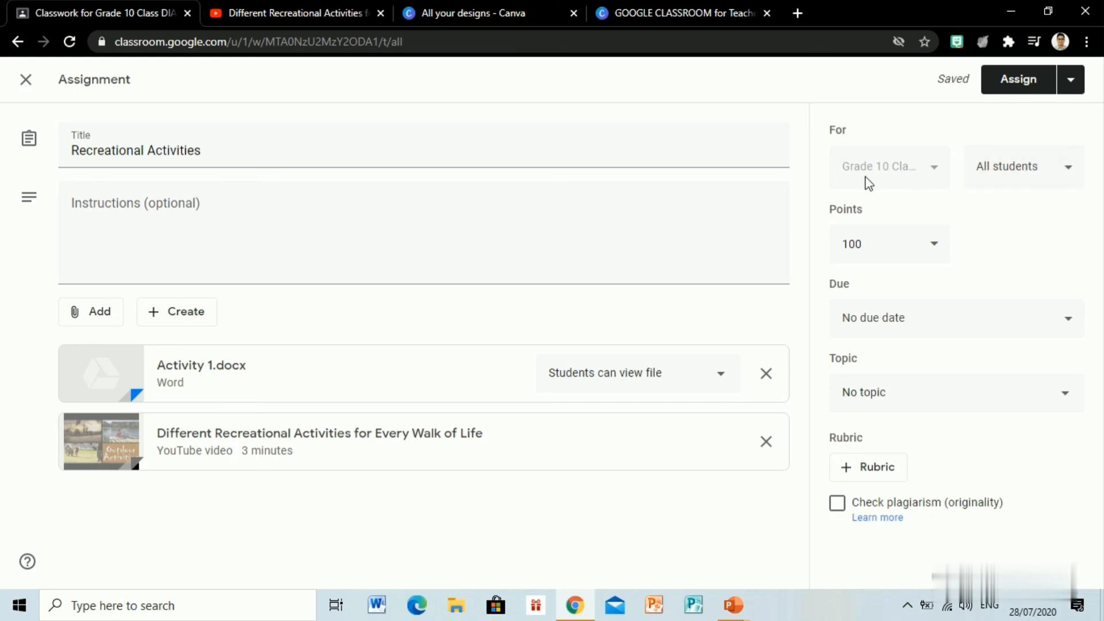
click(1012, 86)
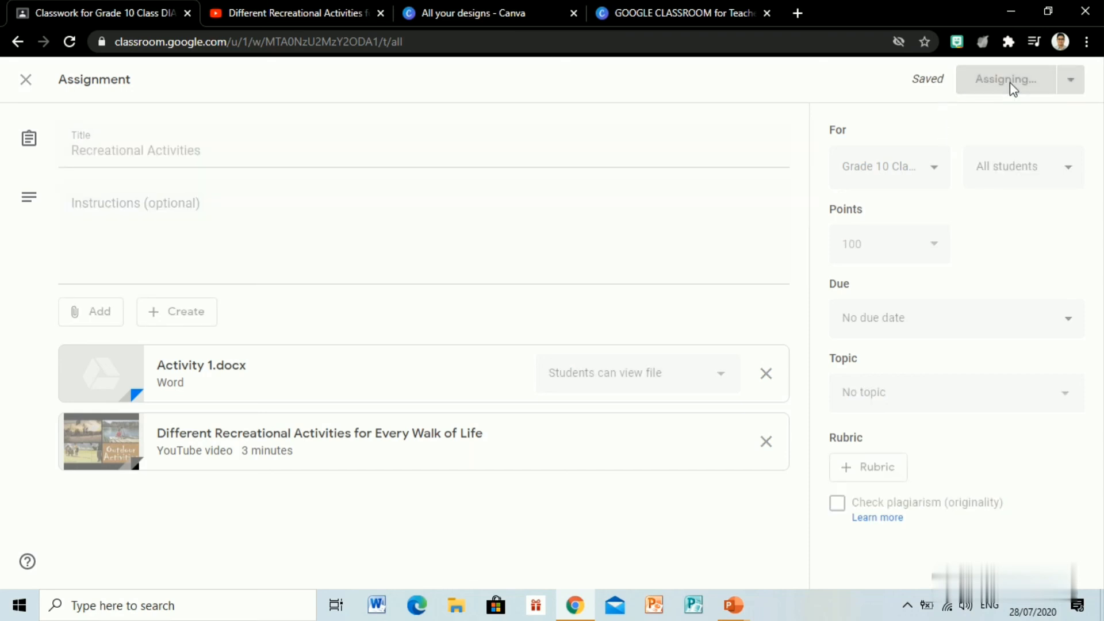